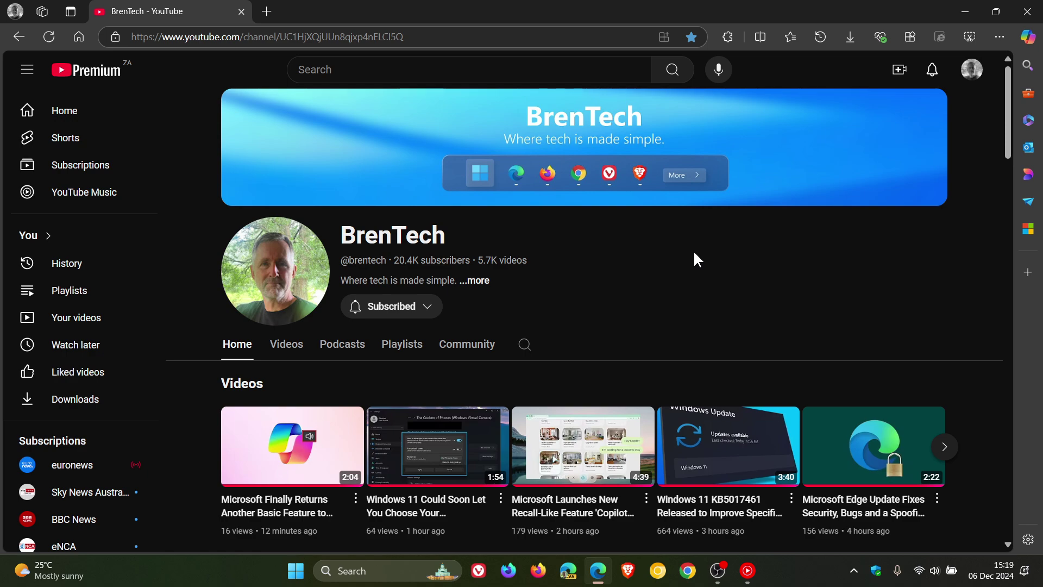
Step: Select the YouTube address in the address bar so edge://flags can replace it
{"action": "key", "text": "ctrl+l"}
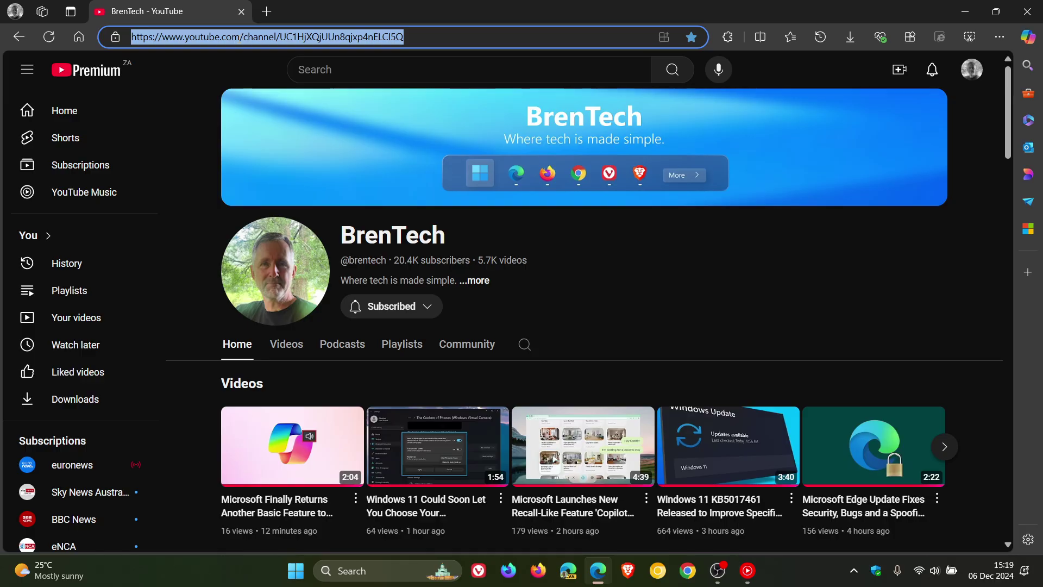
{"action": "type", "text": "e"}
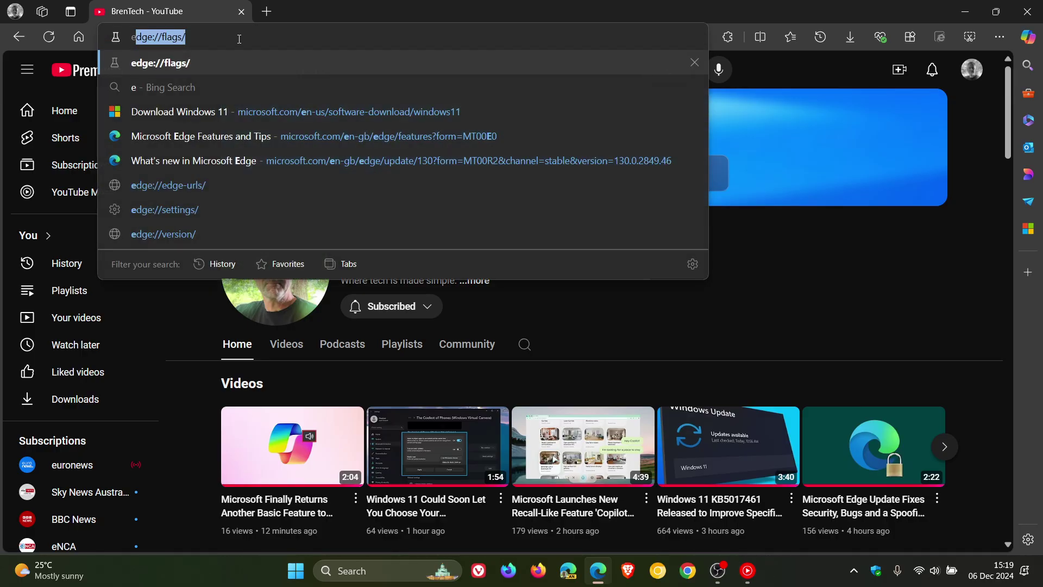
{"action": "type", "text": "f"}
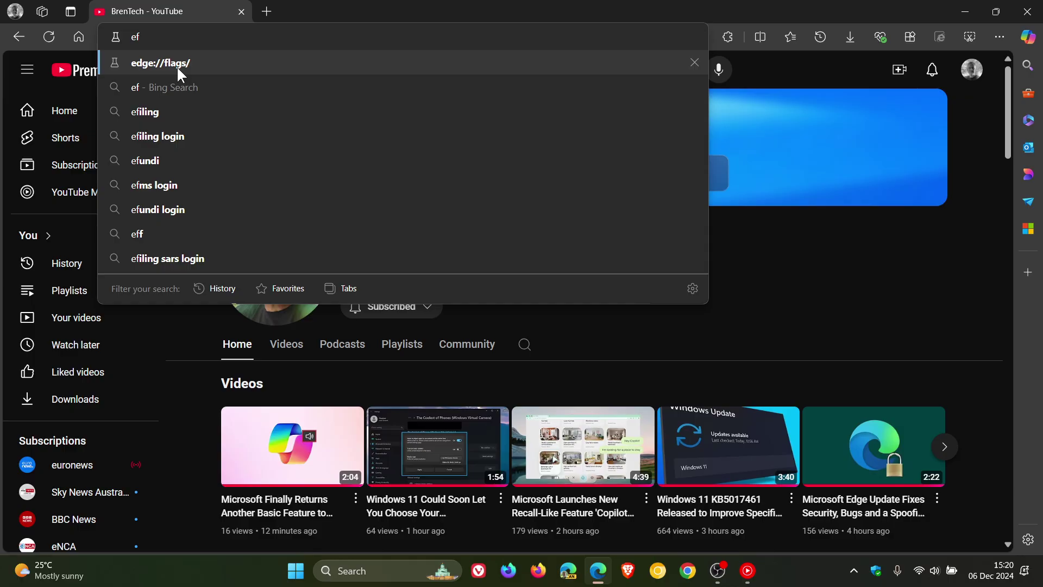
Step: Go to the edge://flags Experiments page from the address bar suggestion
{"action": "left_click", "coordinate": [177, 66]}
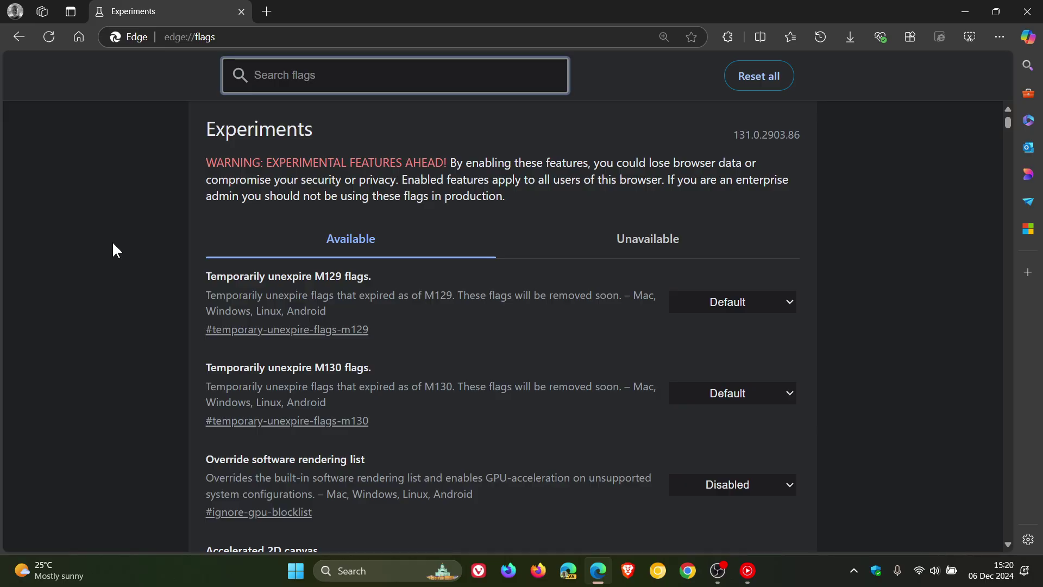
{"action": "type", "text": "qui"}
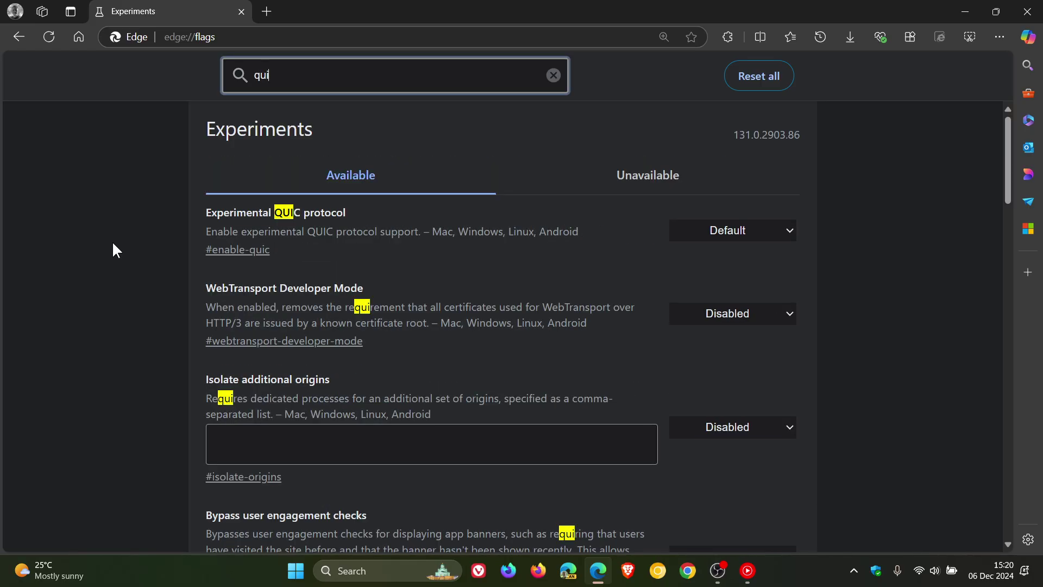
{"action": "type", "text": "c"}
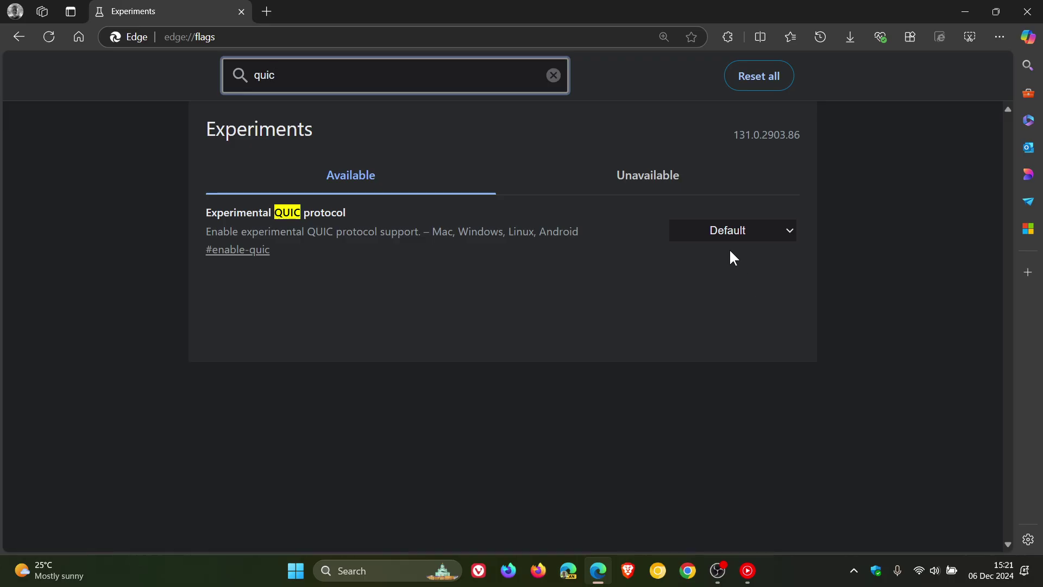
Step: Set the Experimental QUIC protocol flag from Default to Disabled
{"action": "left_click", "coordinate": [727, 229]}
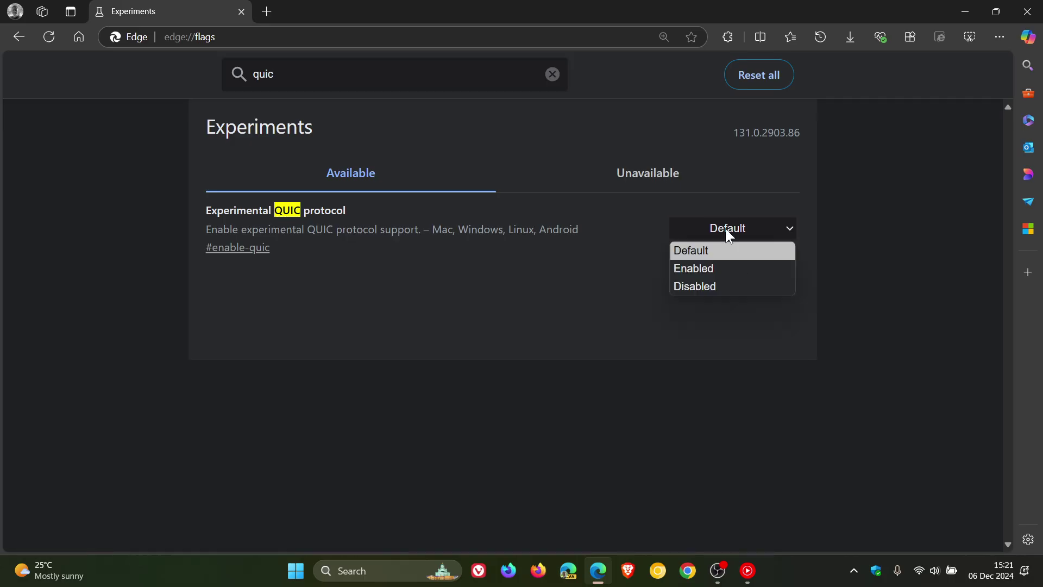
{"action": "left_click", "coordinate": [722, 286]}
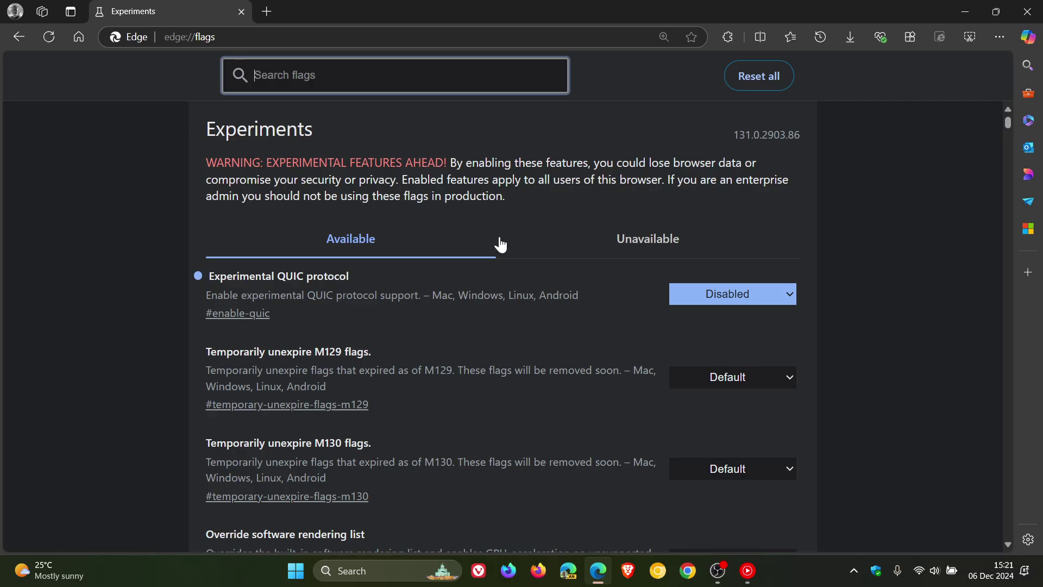
Step: Start a new tab and bring up the Favorites panel to reach the BrenTech channel
{"action": "left_click", "coordinate": [265, 12]}
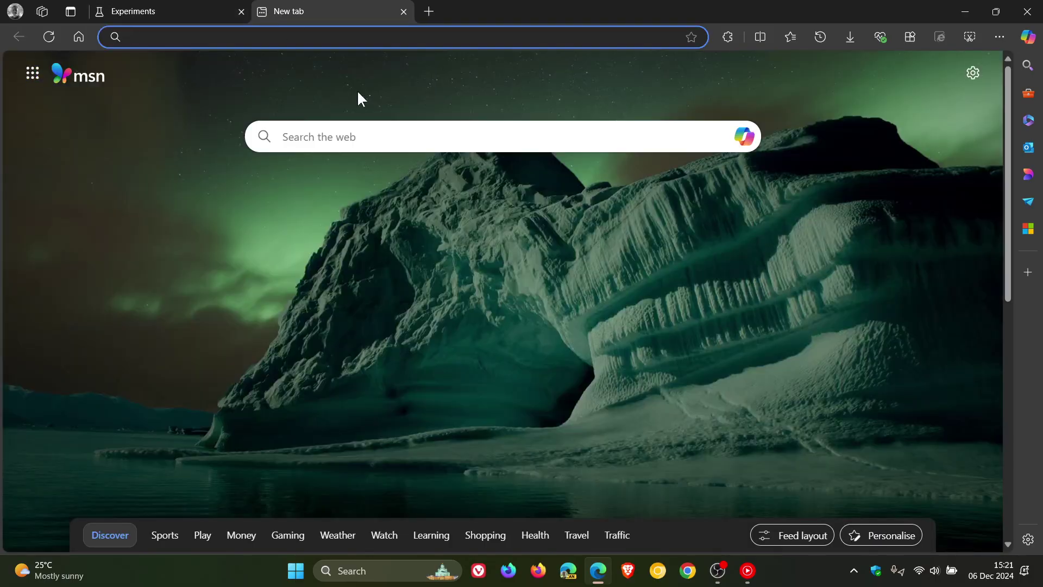
{"action": "left_click", "coordinate": [789, 38]}
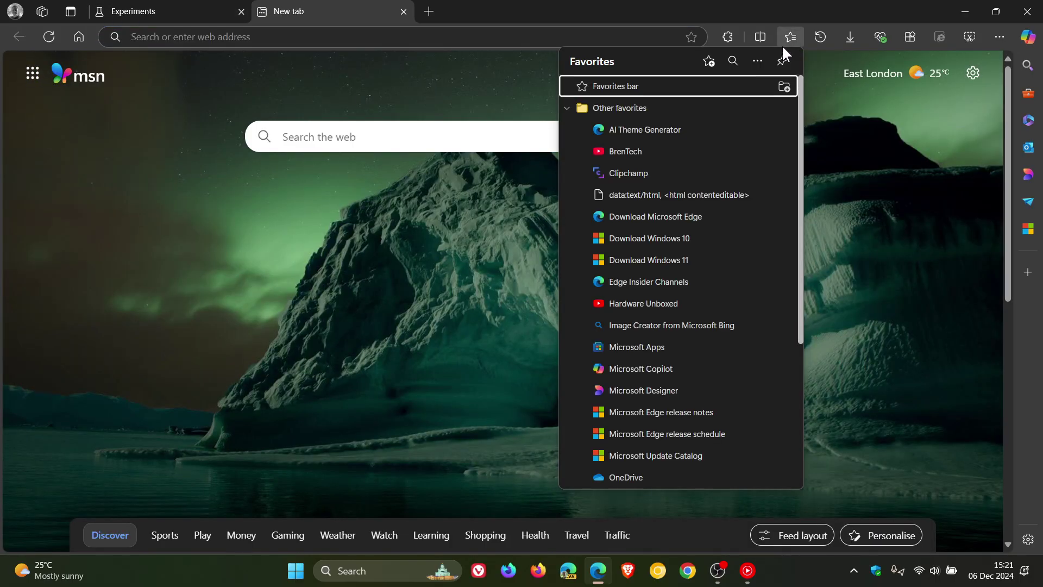